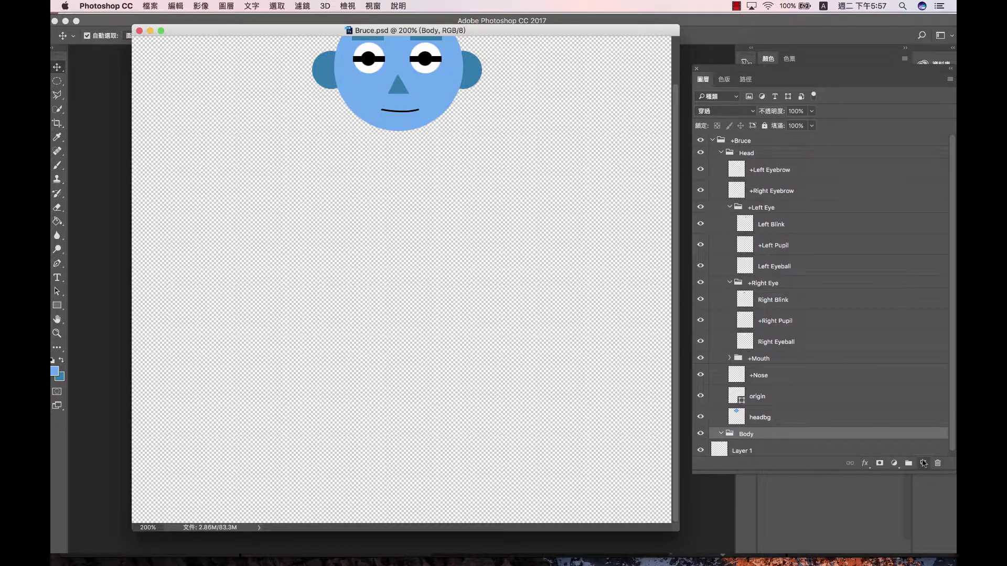
- Add a new layer inside the Body group and name it "torso and legs"
click(924, 463)
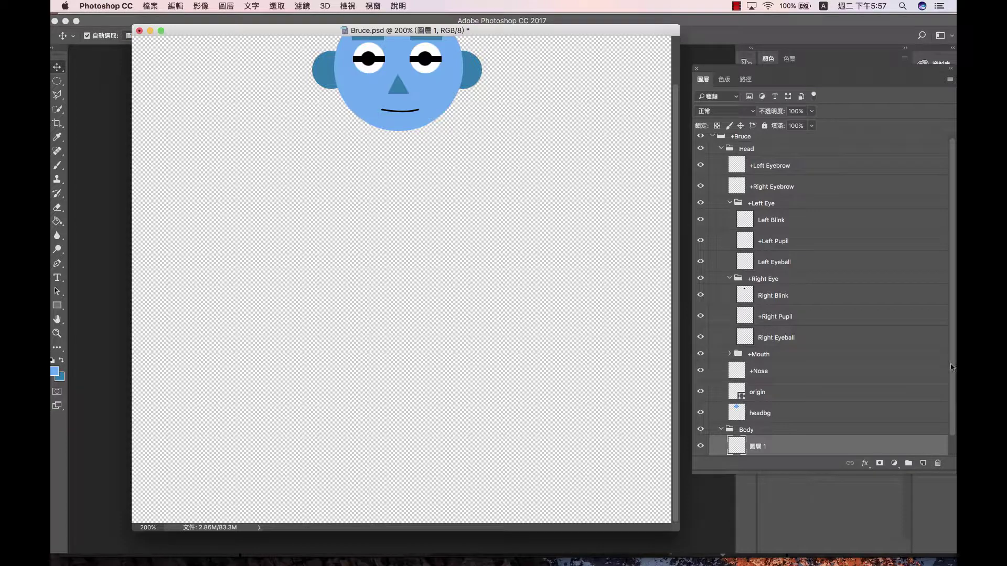
scroll(951, 367, down, 2)
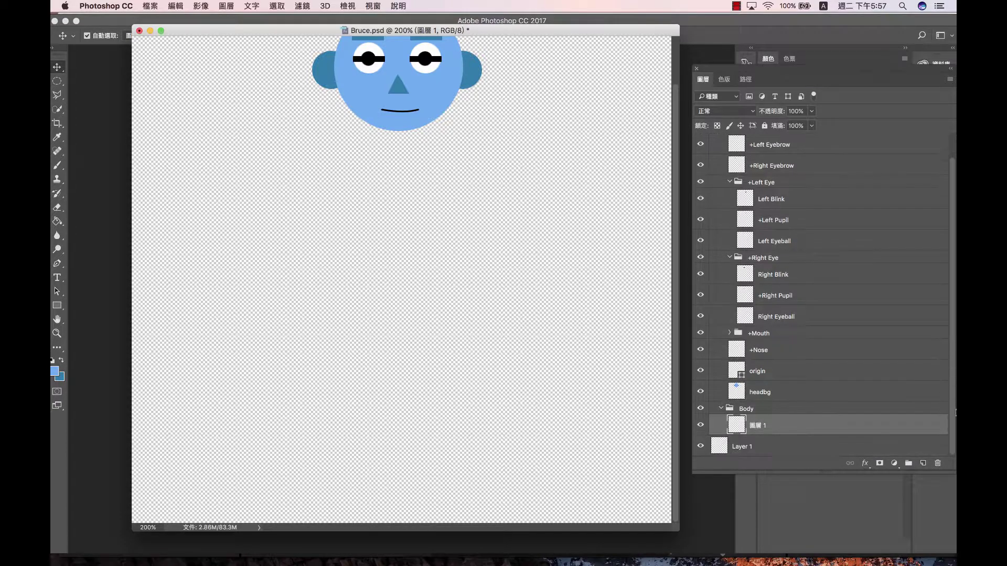
double_click(769, 426)
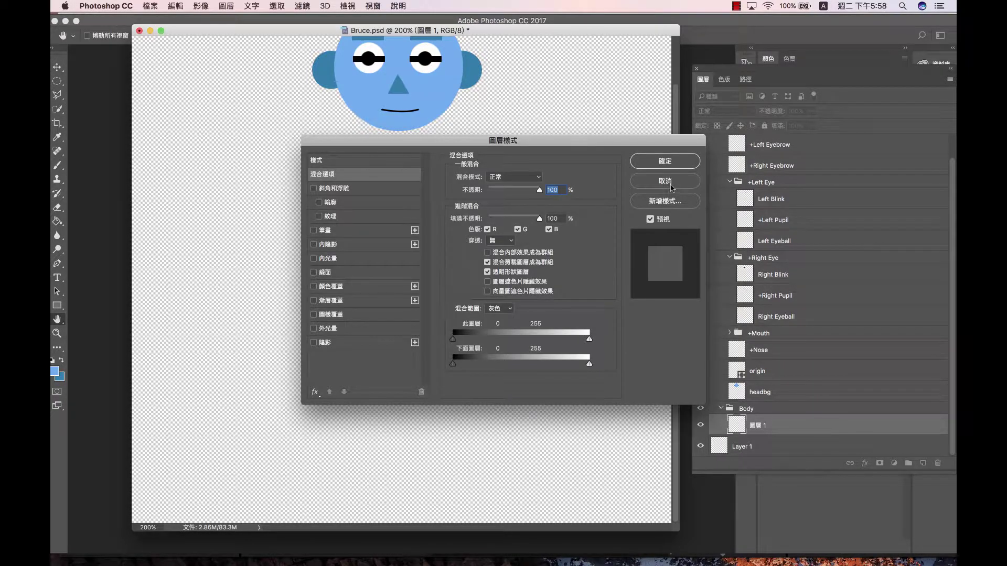
key(Escape)
double_click(756, 427)
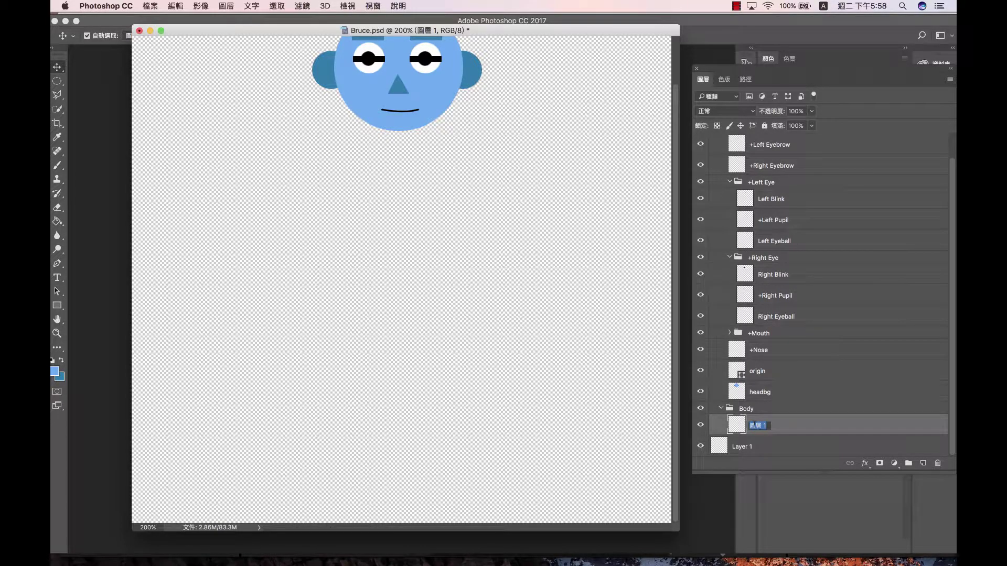
text(torso and legs)
key(Return)
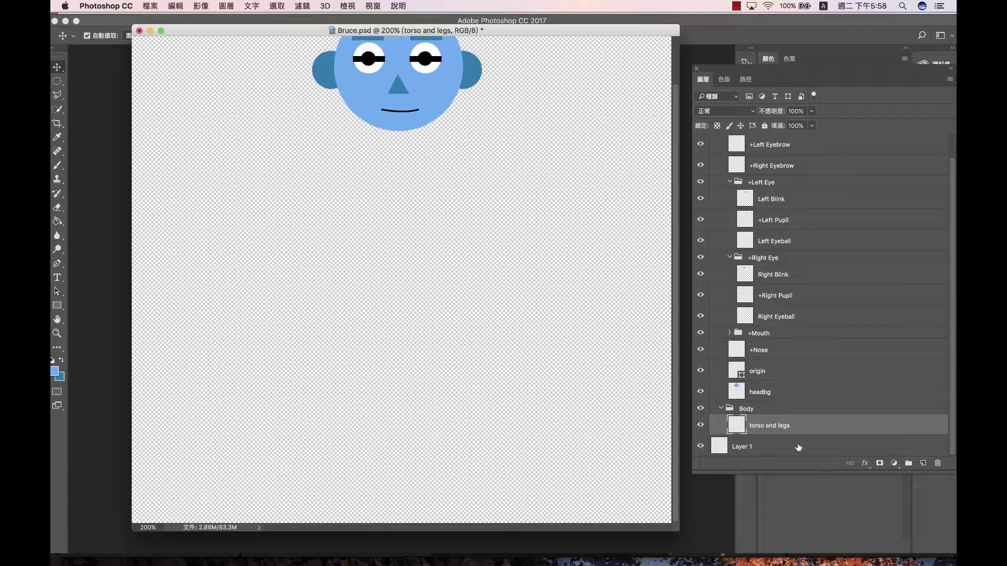
- Outline a trapezoid torso selection just below the head with the Polygonal Lasso, narrower at the shoulders than at the hem
click(59, 96)
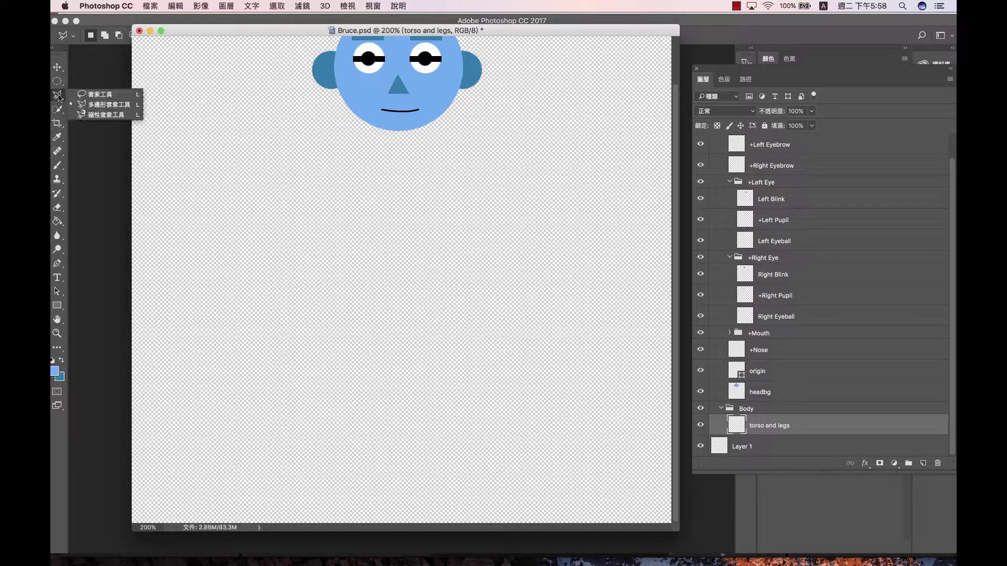
click(90, 109)
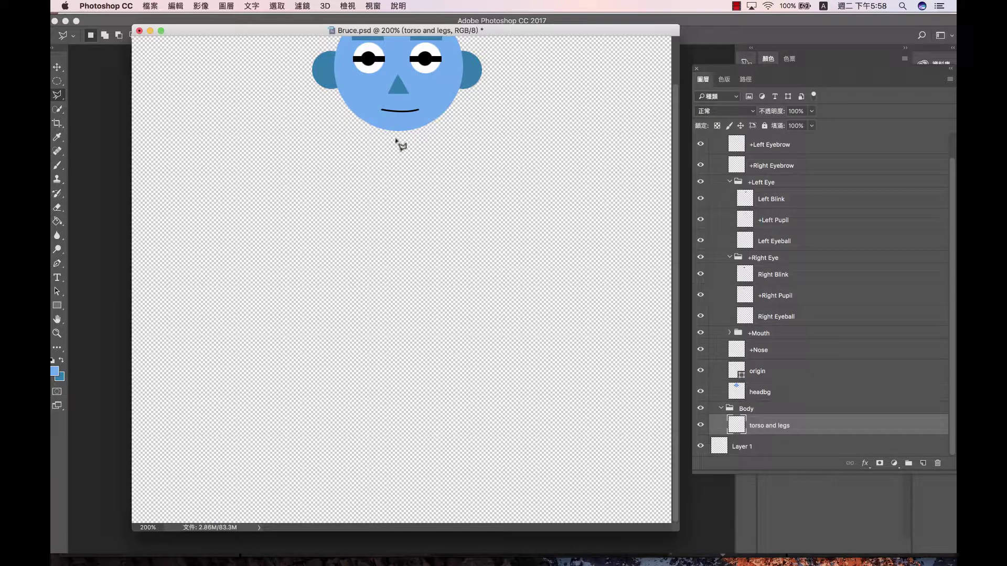
click(356, 139)
click(444, 139)
click(475, 293)
click(331, 292)
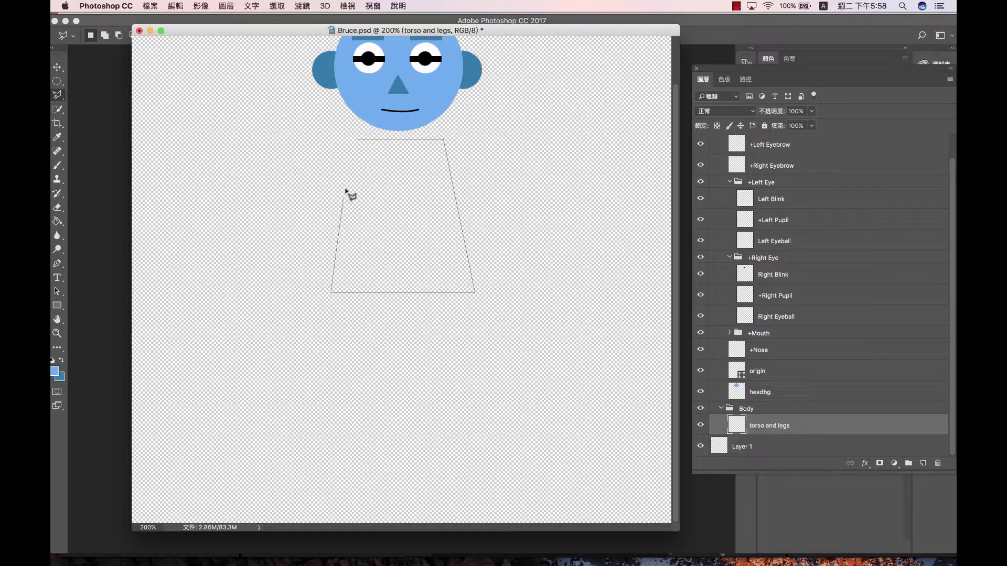
click(357, 140)
- Fill the torso selection with the turquoise colour 0adfc3 at 100% opacity in Normal mode, and deselect it
click(152, 6)
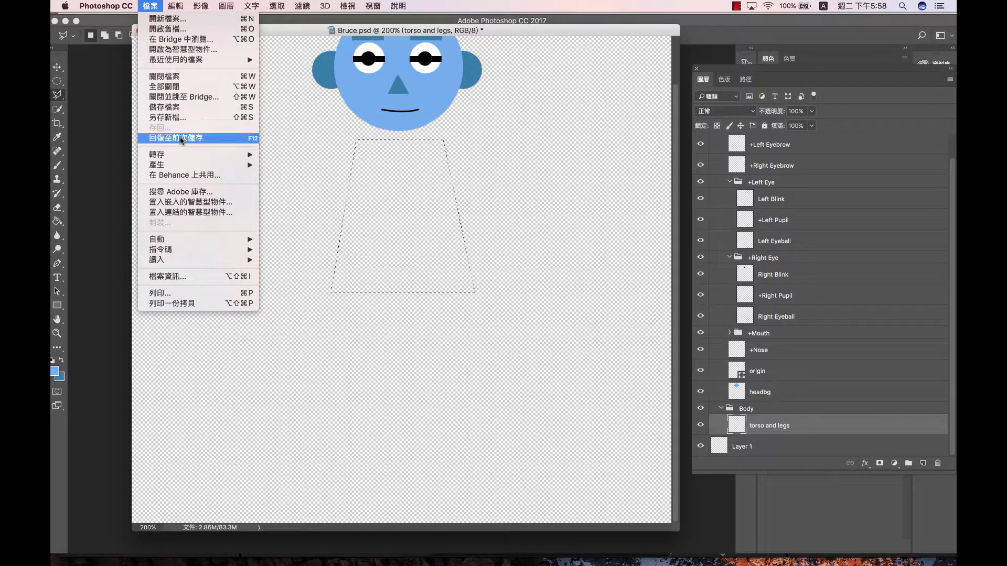
mouse_move(176, 6)
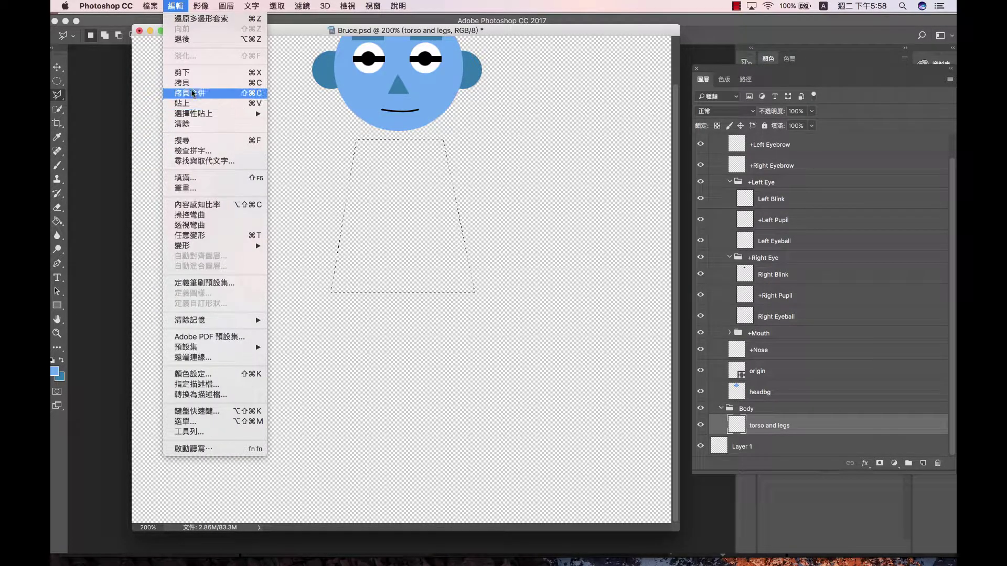
click(200, 179)
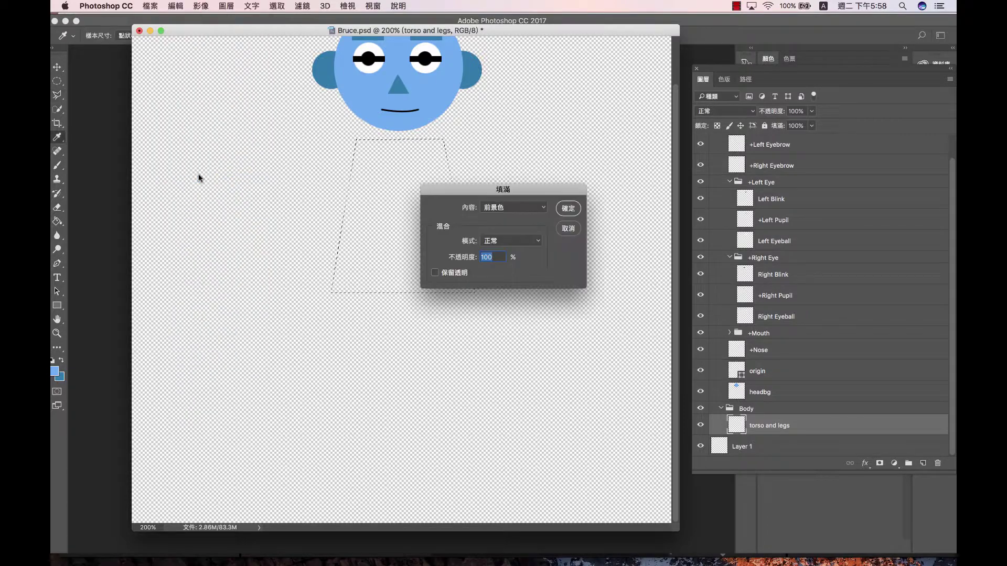
click(544, 208)
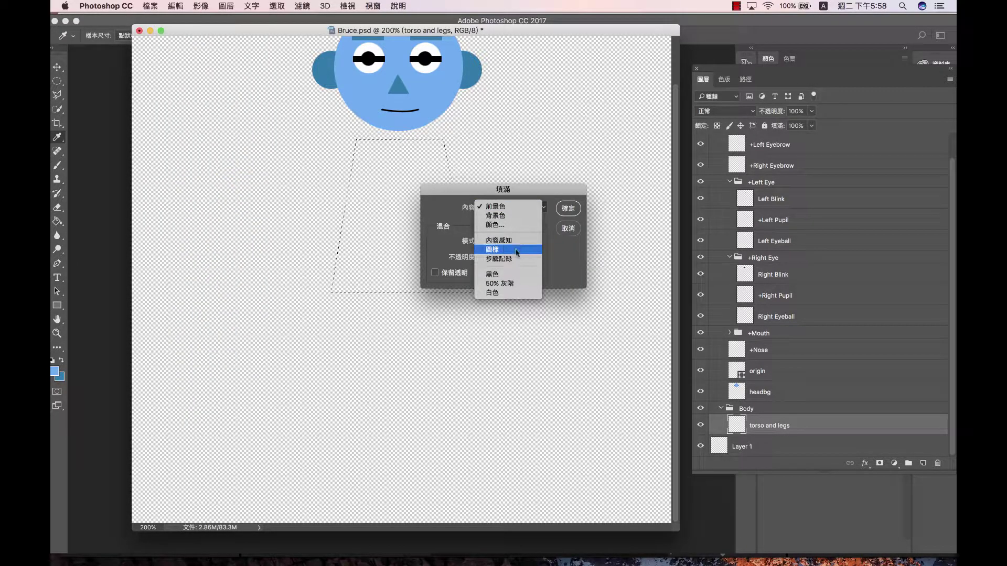
click(509, 224)
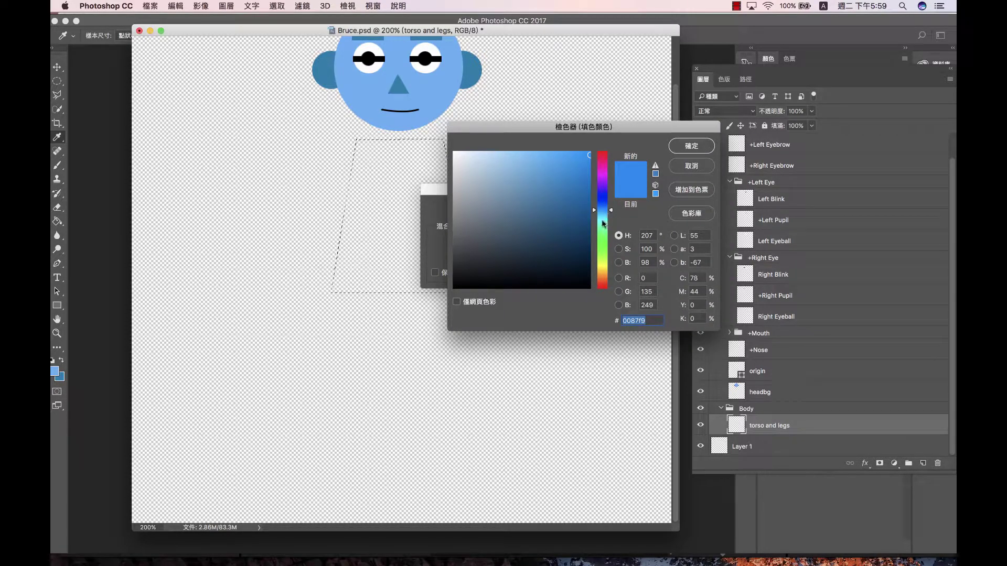
drag(603, 223, 600, 230)
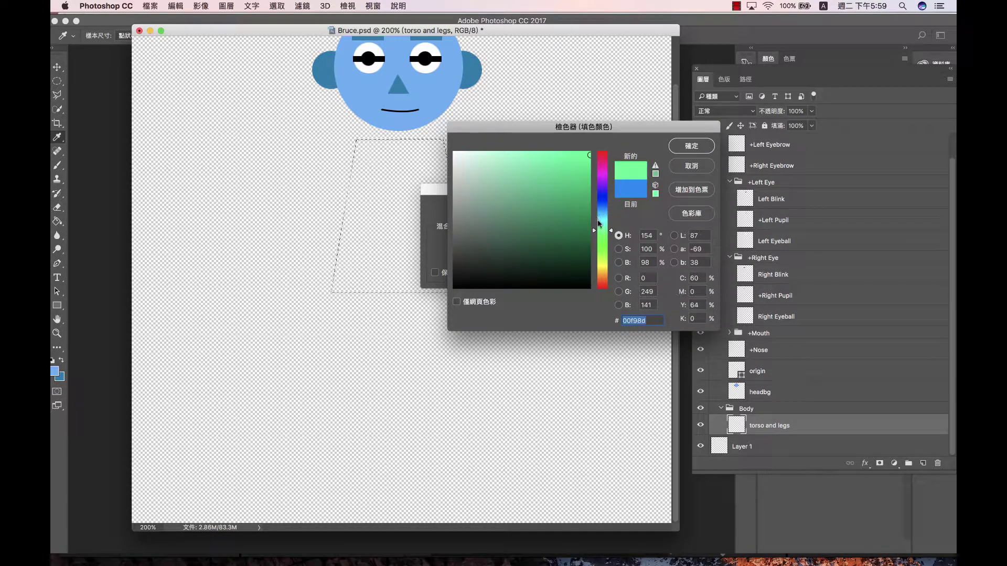
click(599, 224)
click(583, 168)
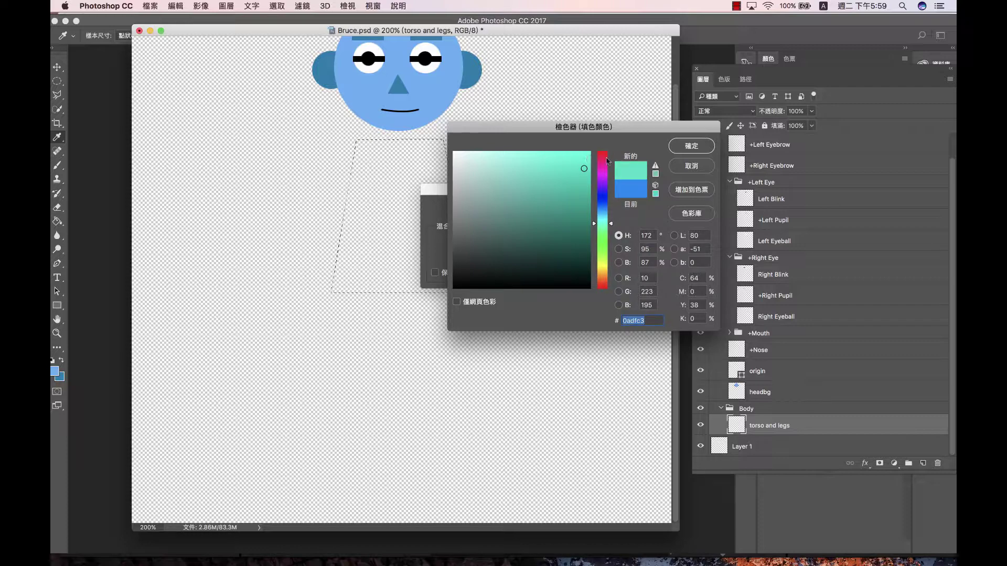
click(690, 147)
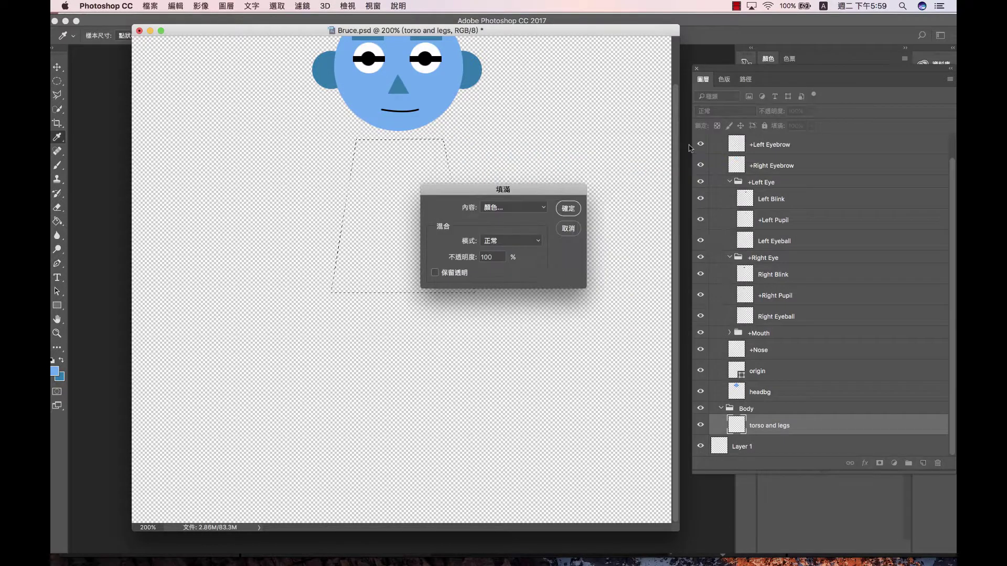
click(568, 209)
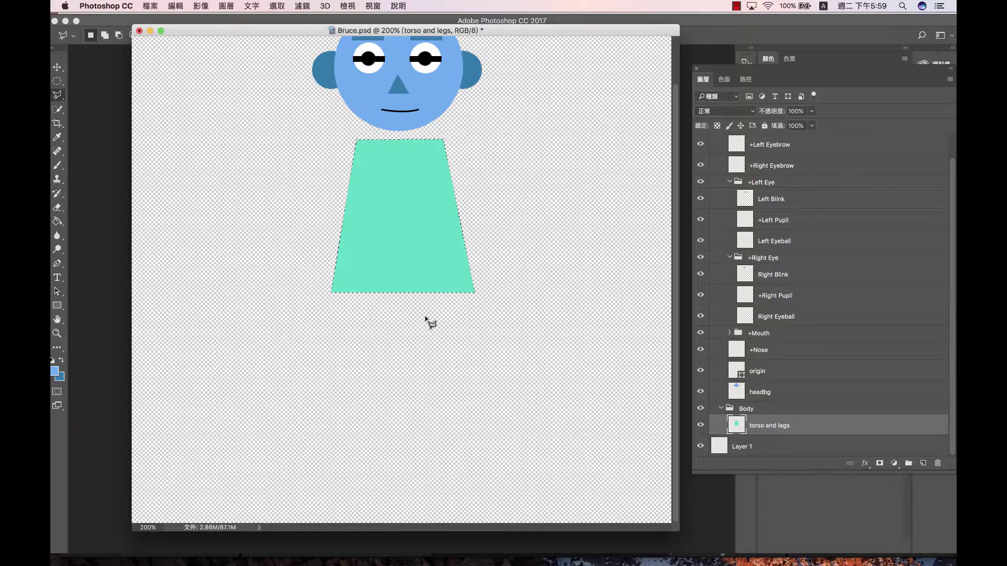
key(super+d)
click(583, 197)
- Outline a two-legged trouser selection directly beneath the torso's hem with the Polygonal Lasso
click(335, 294)
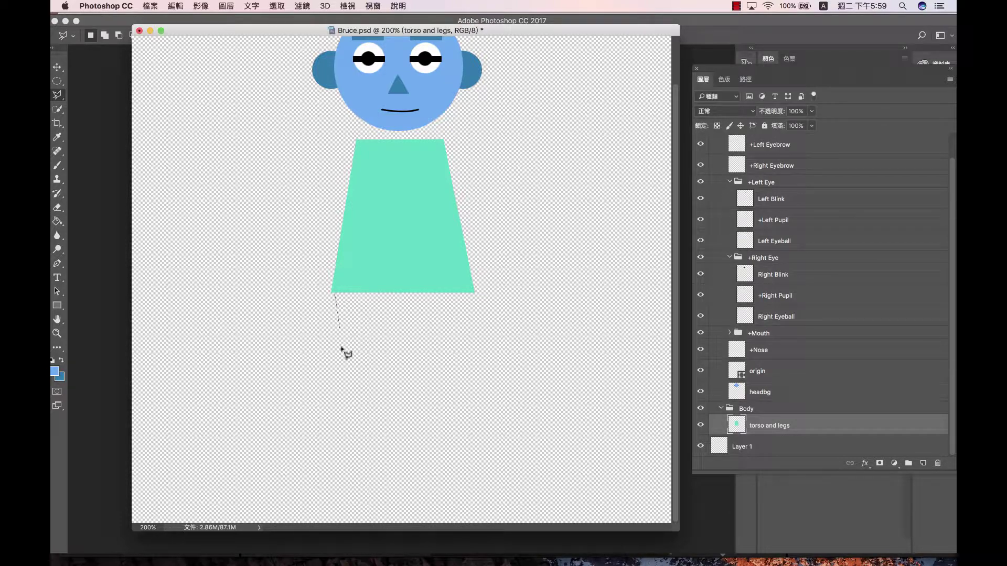
click(330, 475)
click(375, 475)
click(392, 338)
click(421, 339)
click(447, 473)
click(498, 471)
click(470, 294)
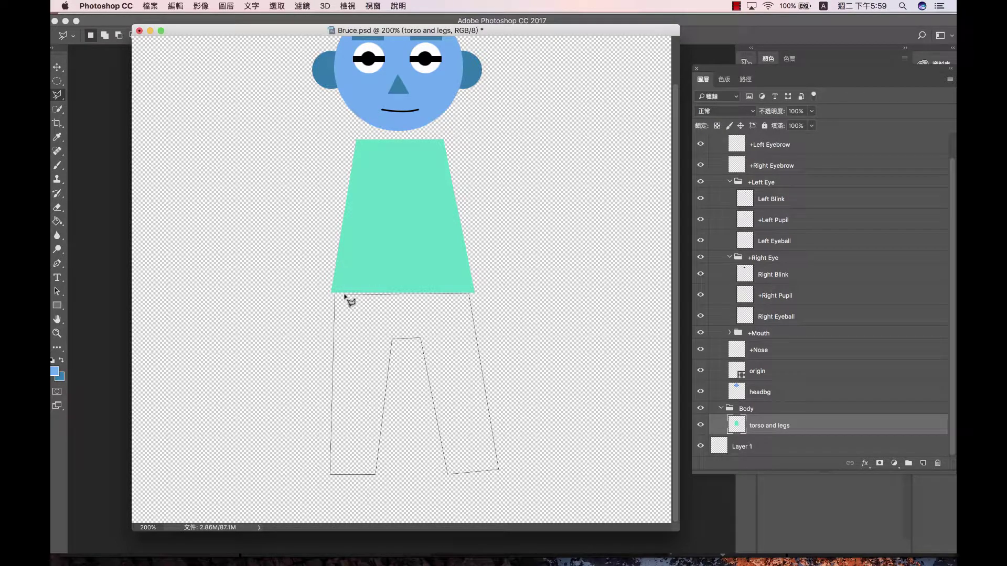
click(335, 296)
- Fill the trouser selection with the magenta colour f519a0 at 100% opacity in Normal mode
click(173, 6)
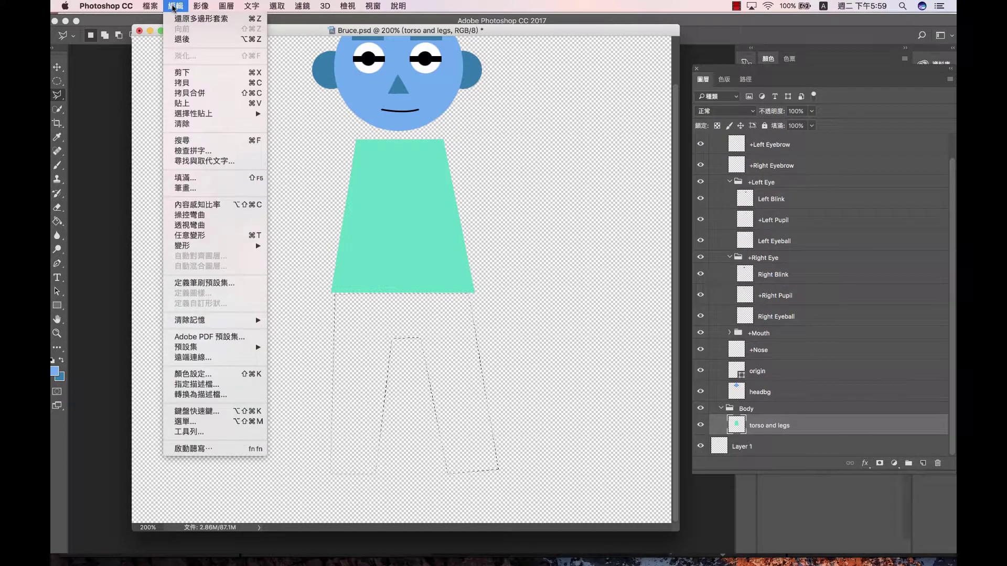
click(199, 181)
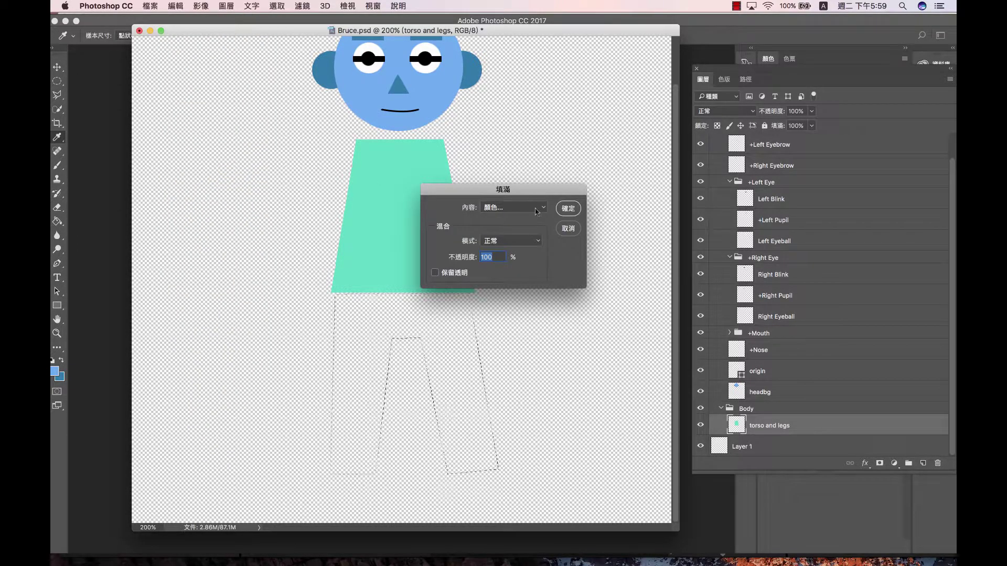
click(539, 240)
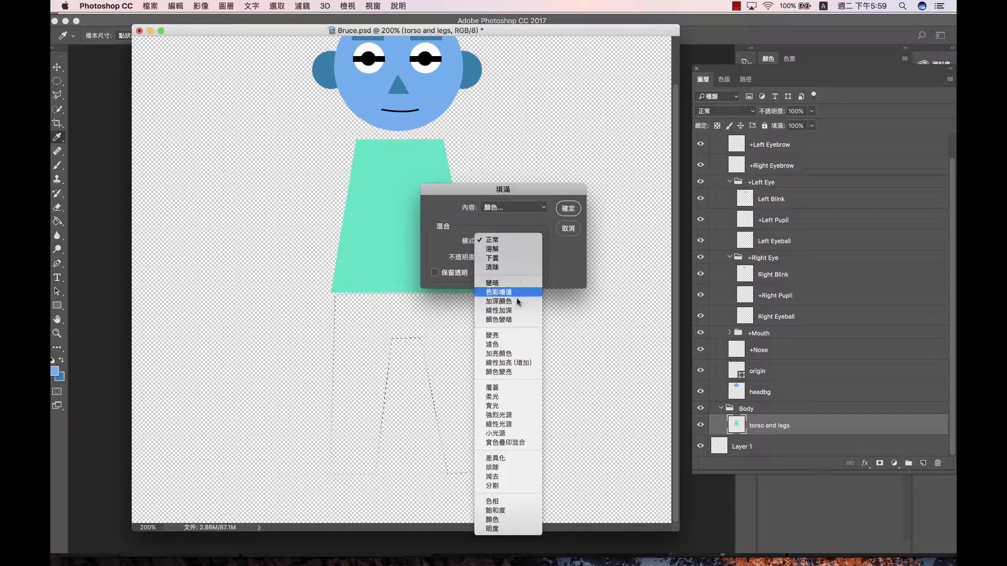
click(532, 227)
click(538, 208)
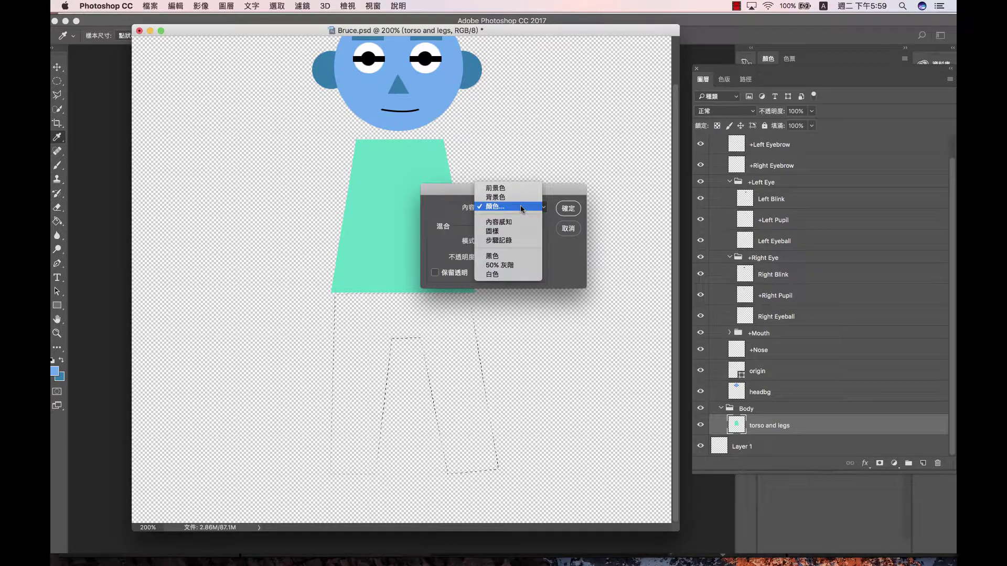
click(521, 205)
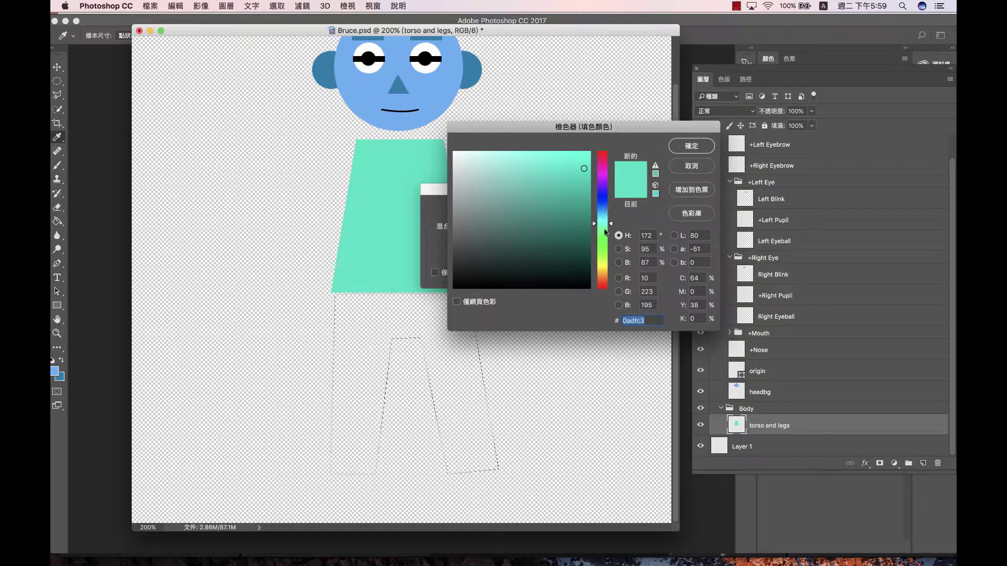
click(596, 178)
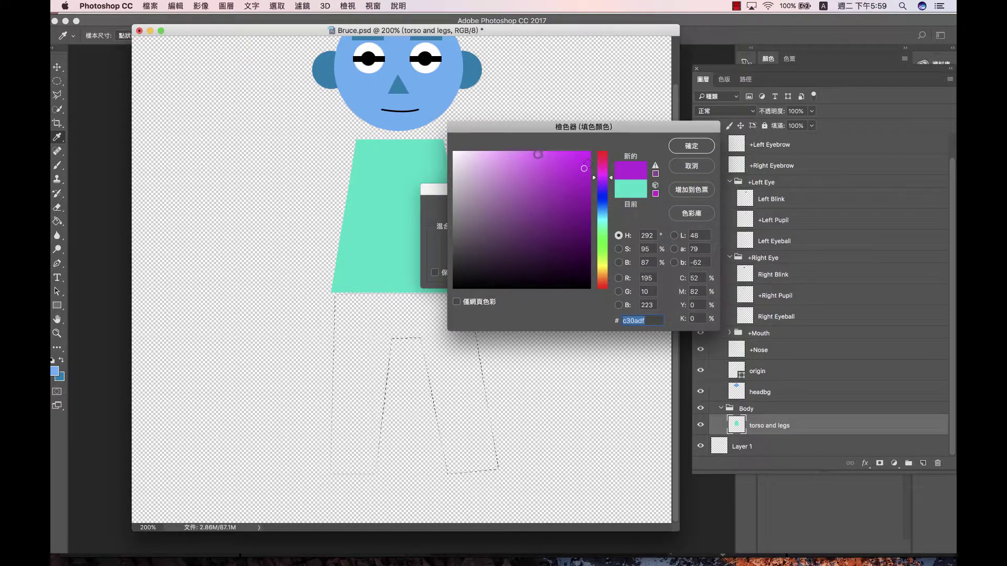
click(538, 154)
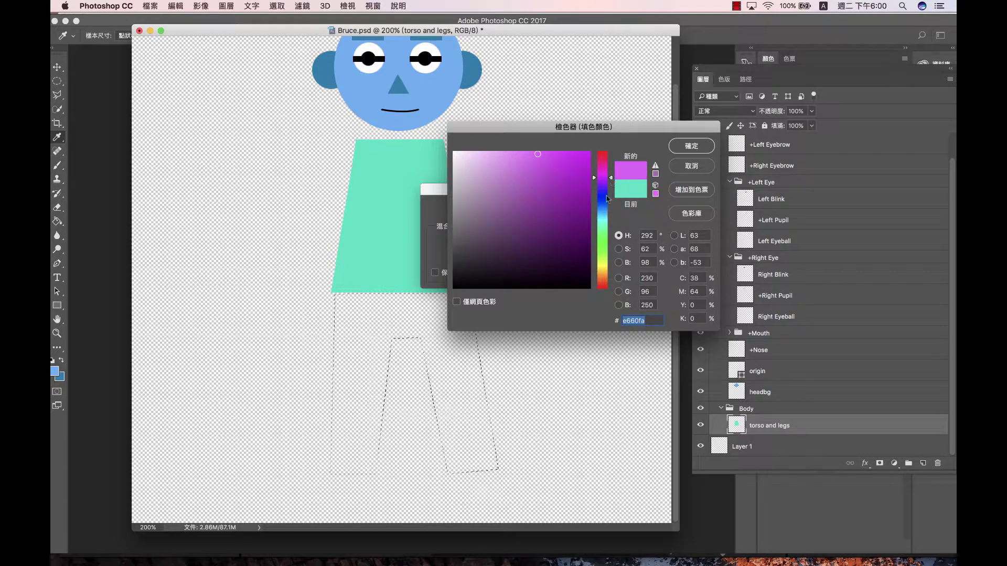
click(602, 166)
click(577, 157)
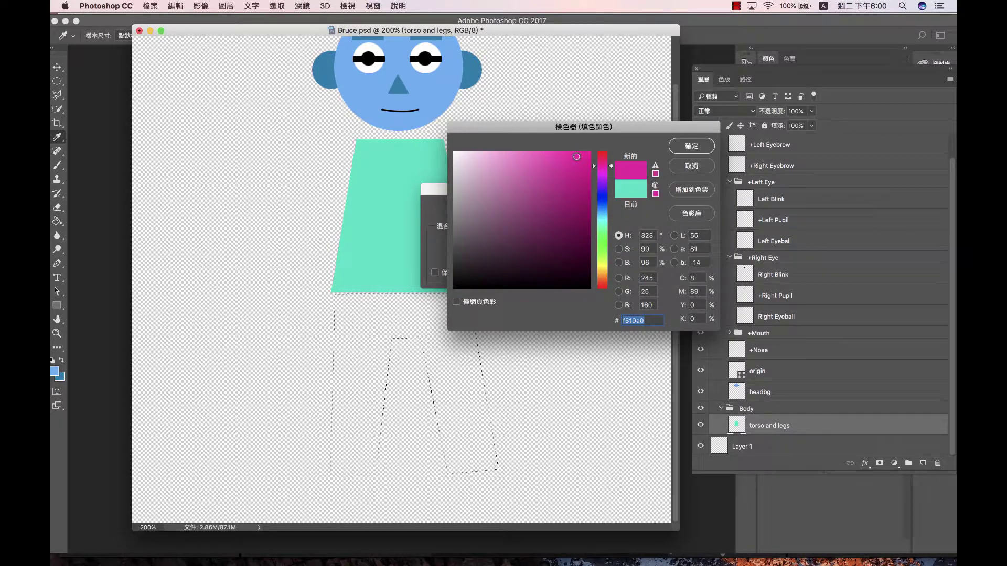
click(686, 148)
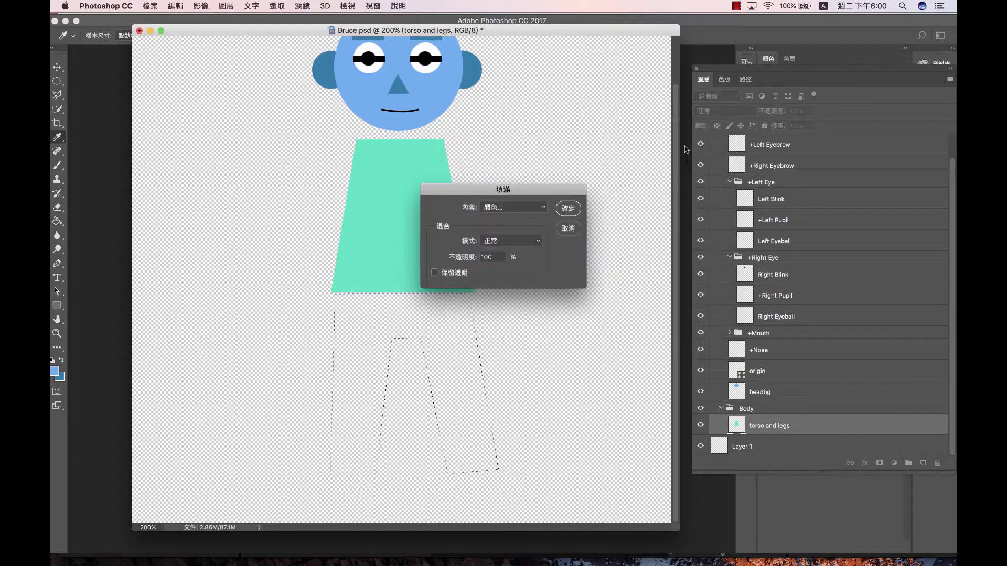
click(569, 209)
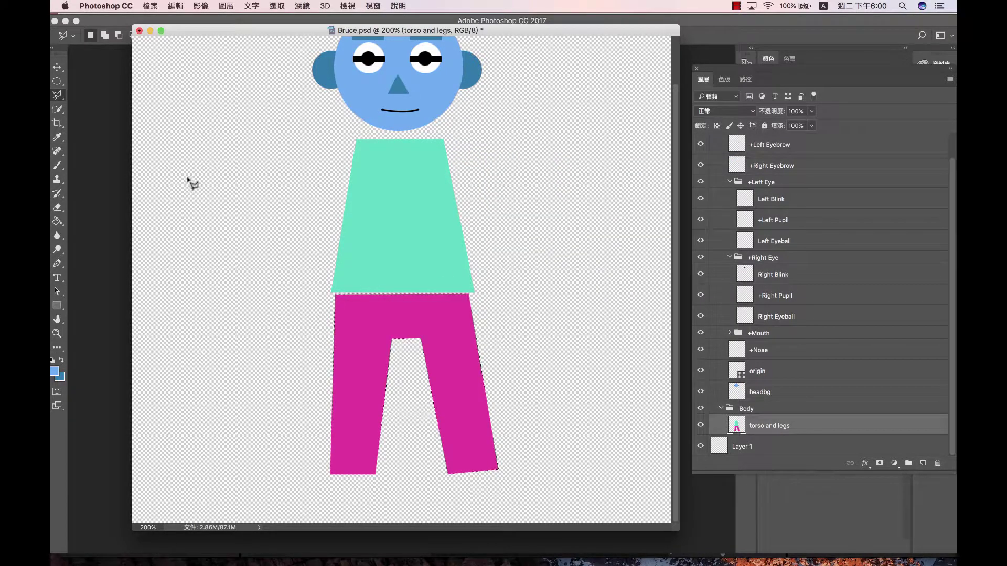
- Make a wide elliptical selection for the foot and position it over the lower end of the trouser leg on the left
click(58, 82)
drag(315, 466, 355, 482)
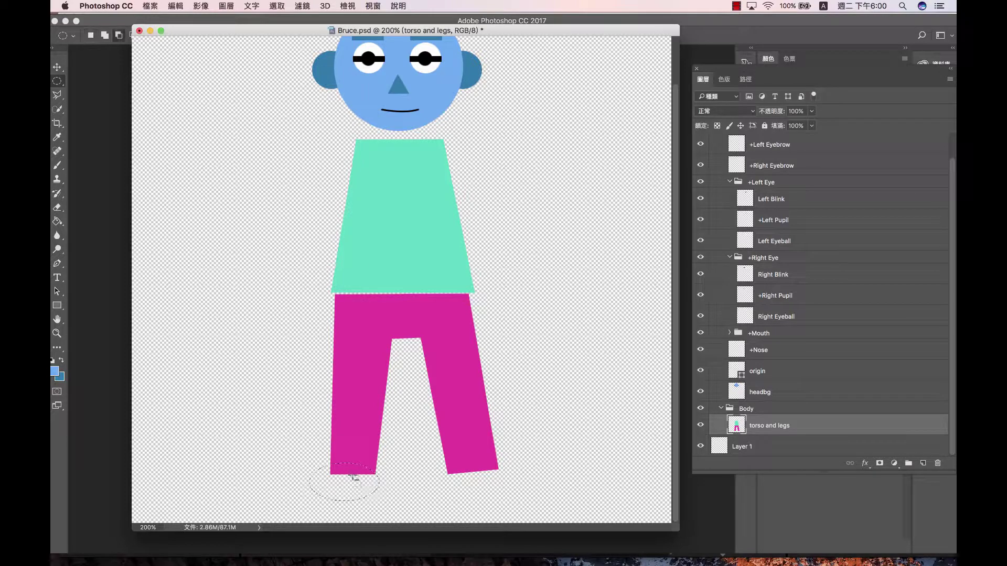
mouse_move(388, 471)
mouse_down()
mouse_move(438, 456)
mouse_move(397, 472)
mouse_up()
drag(307, 467, 363, 487)
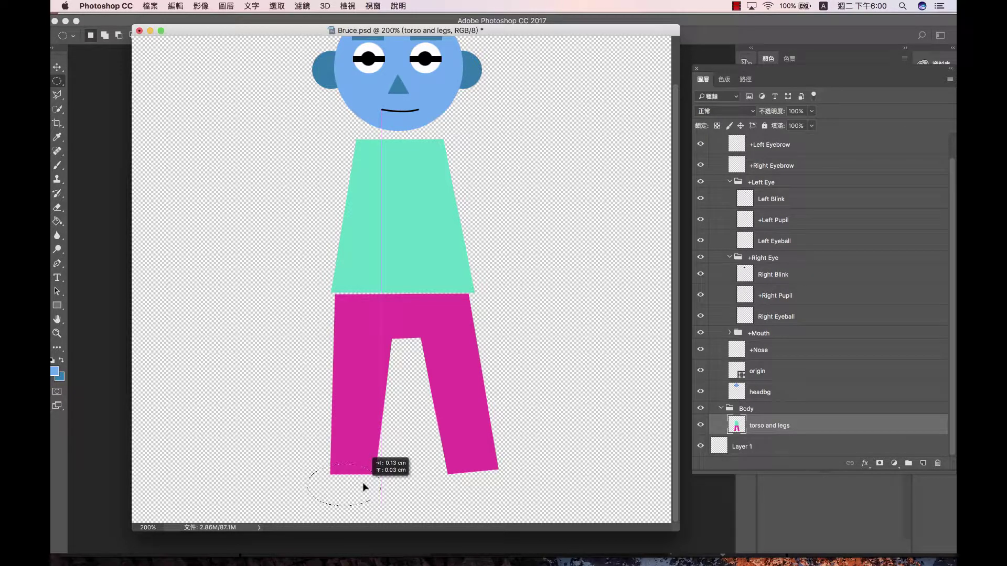
- Fill the elliptical foot selection with the grey colour 747273 at 100% opacity in Normal mode
click(176, 6)
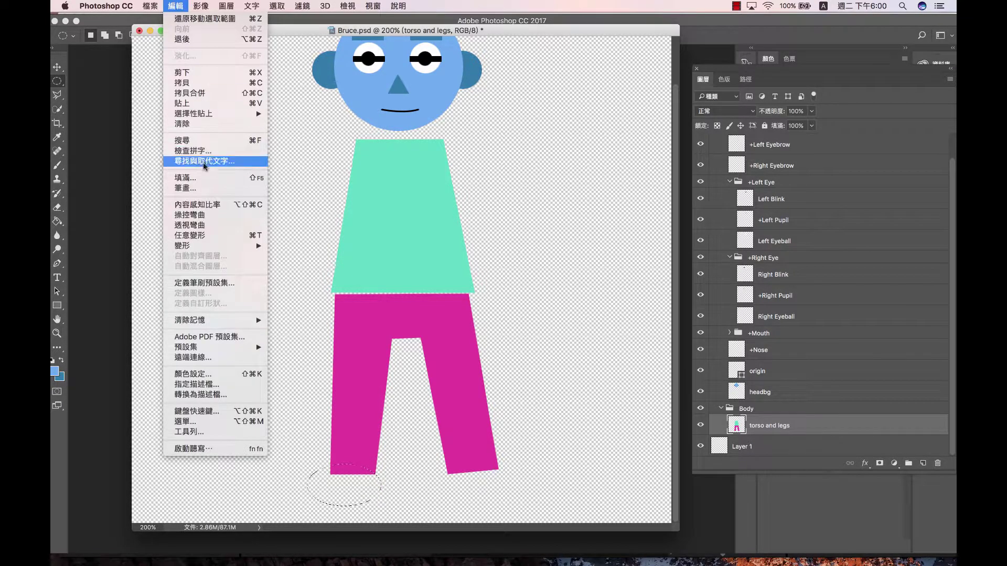
click(205, 180)
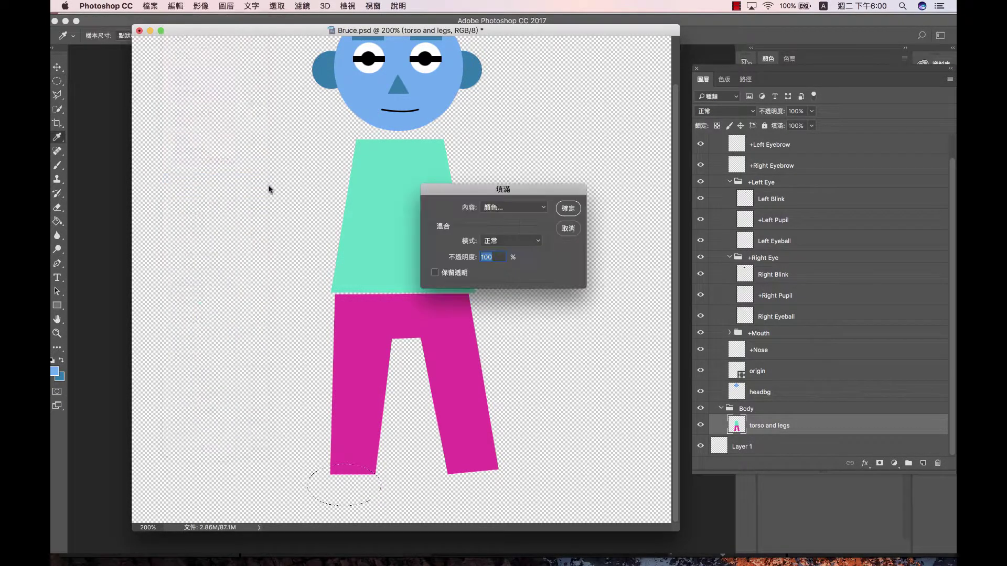
click(541, 208)
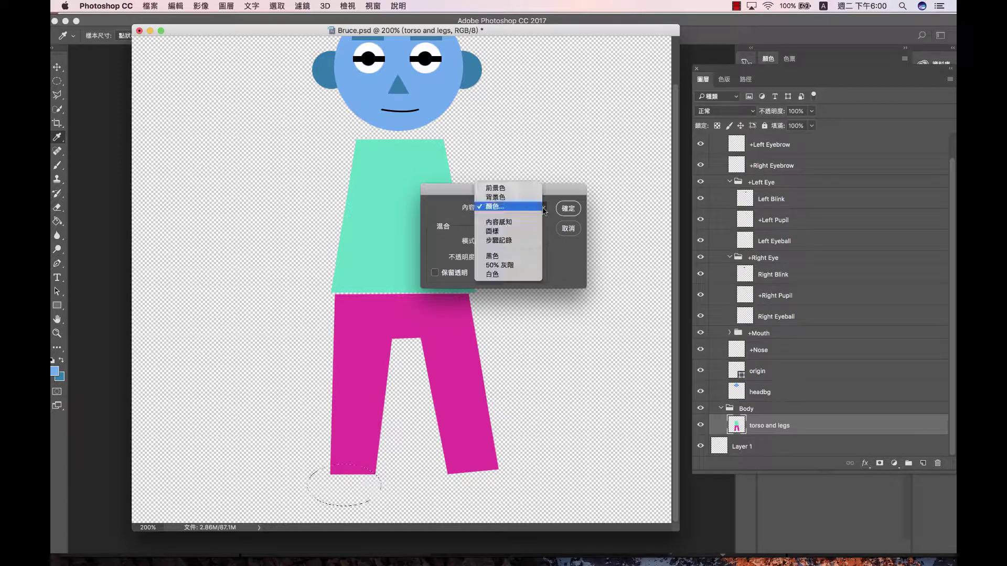
click(519, 207)
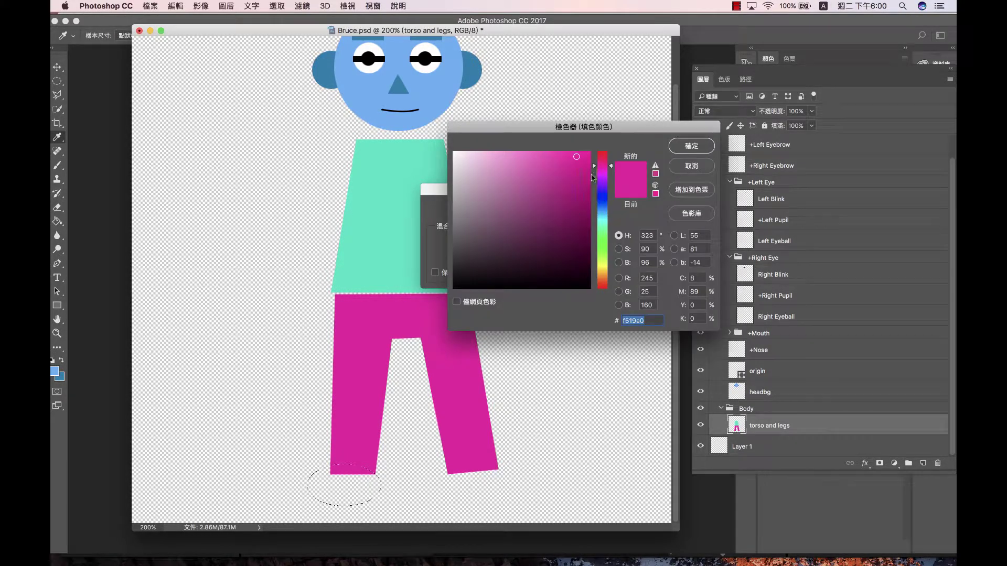
mouse_move(590, 180)
mouse_down()
mouse_move(573, 198)
mouse_move(479, 212)
mouse_move(506, 221)
mouse_move(486, 219)
mouse_move(495, 207)
mouse_move(455, 226)
mouse_up()
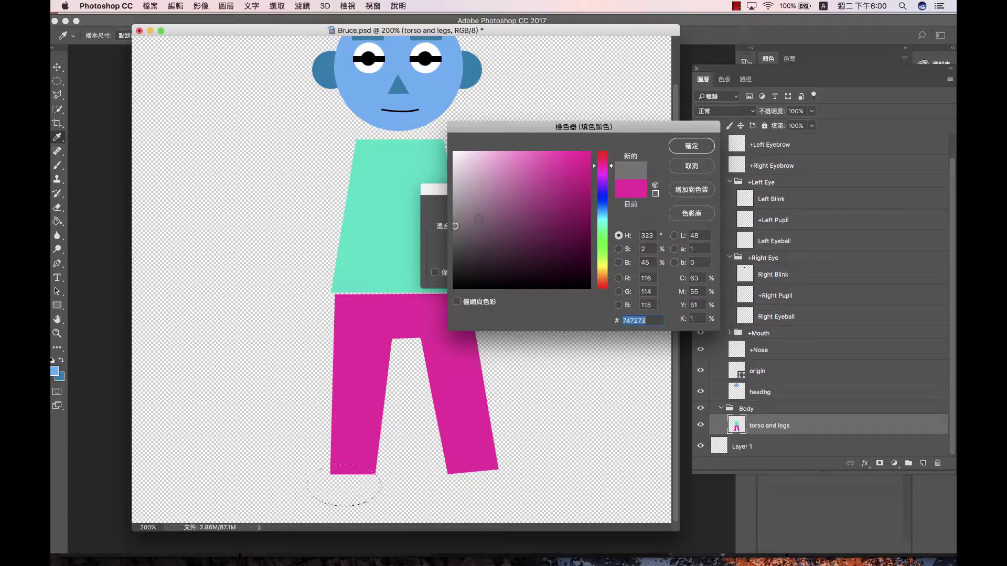
click(675, 148)
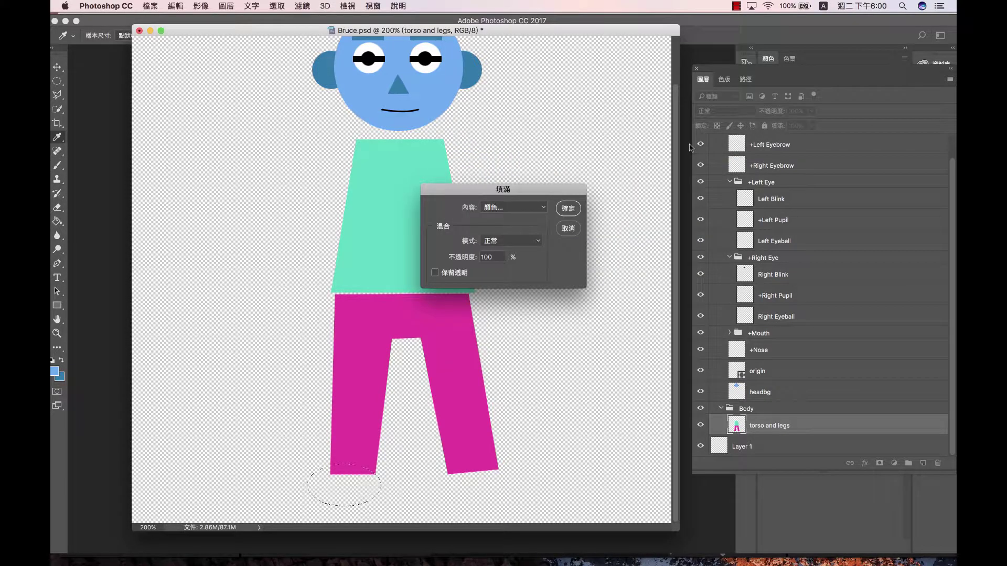
click(568, 209)
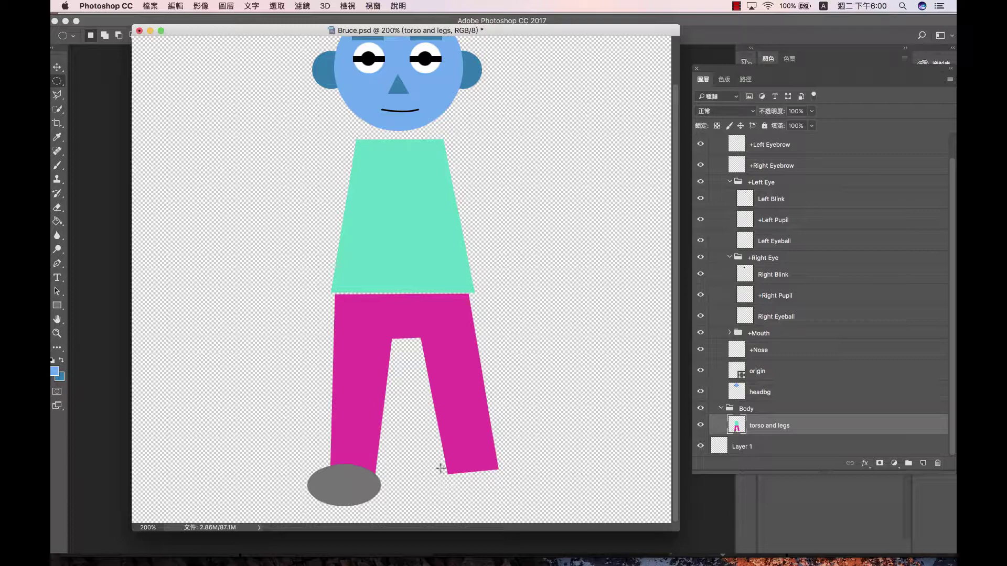
- Add a matching elliptical foot under the trouser leg on the right, filled with the same grey, and deselect it
drag(441, 469, 495, 490)
click(173, 7)
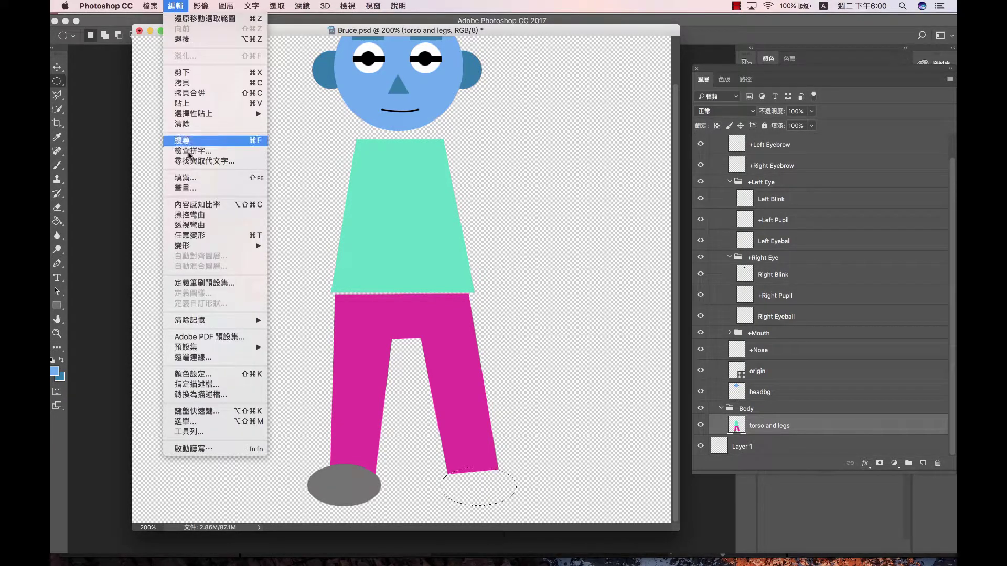
click(193, 178)
click(566, 208)
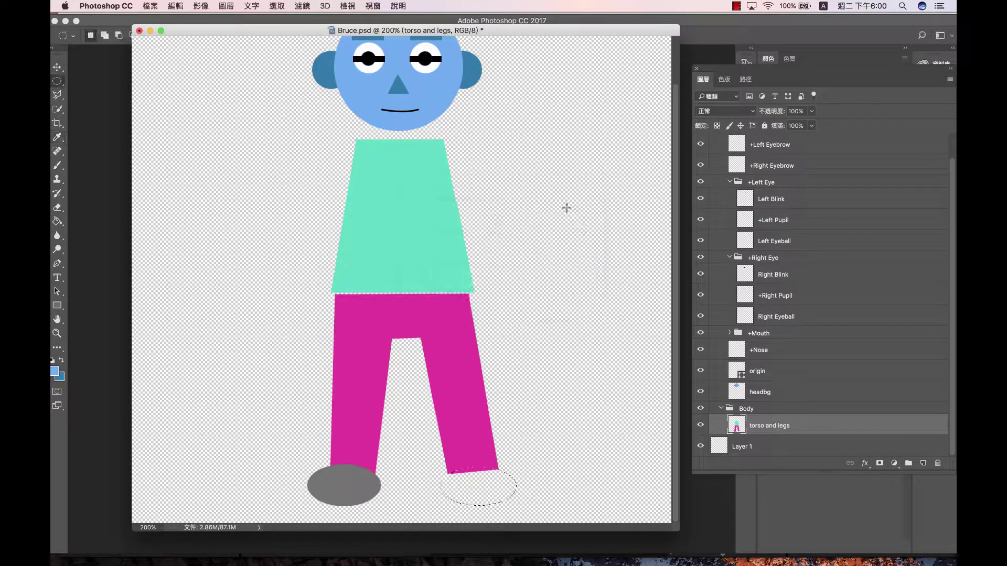
key(super+d)
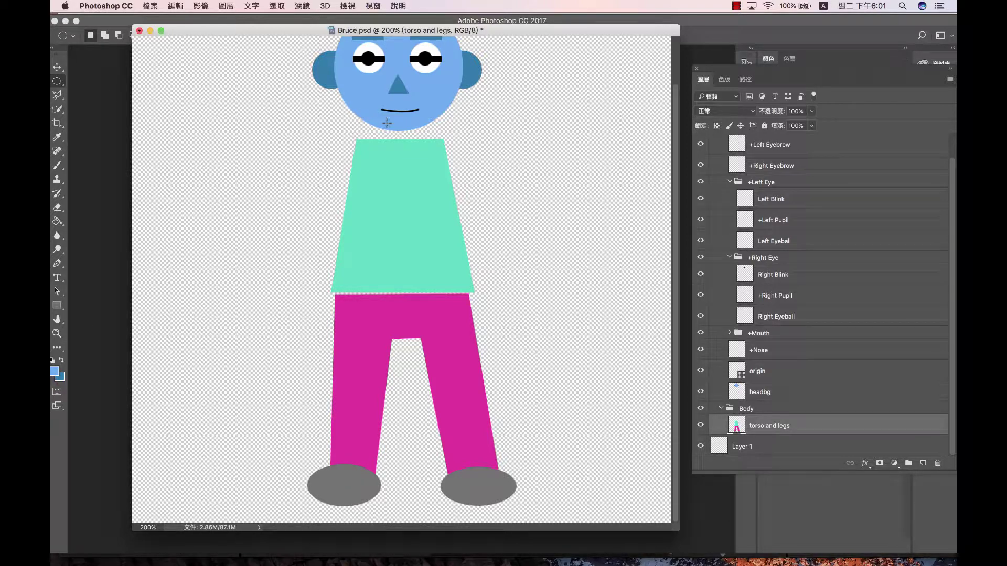
- Draw a small elliptical neck selection between chin and torso and fill it with the foreground colour at 100% opacity in Normal mode
drag(383, 124, 408, 152)
click(174, 7)
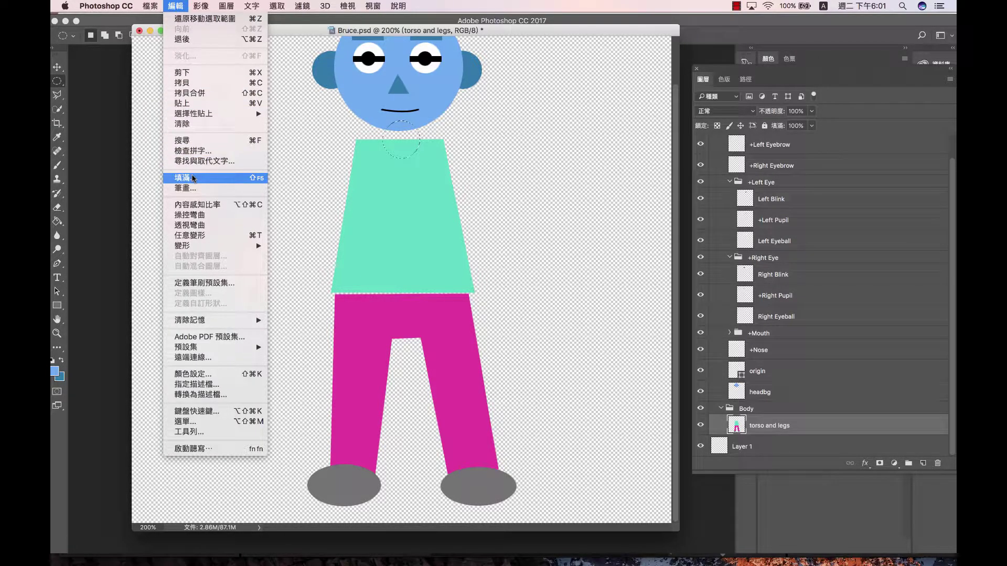
click(193, 178)
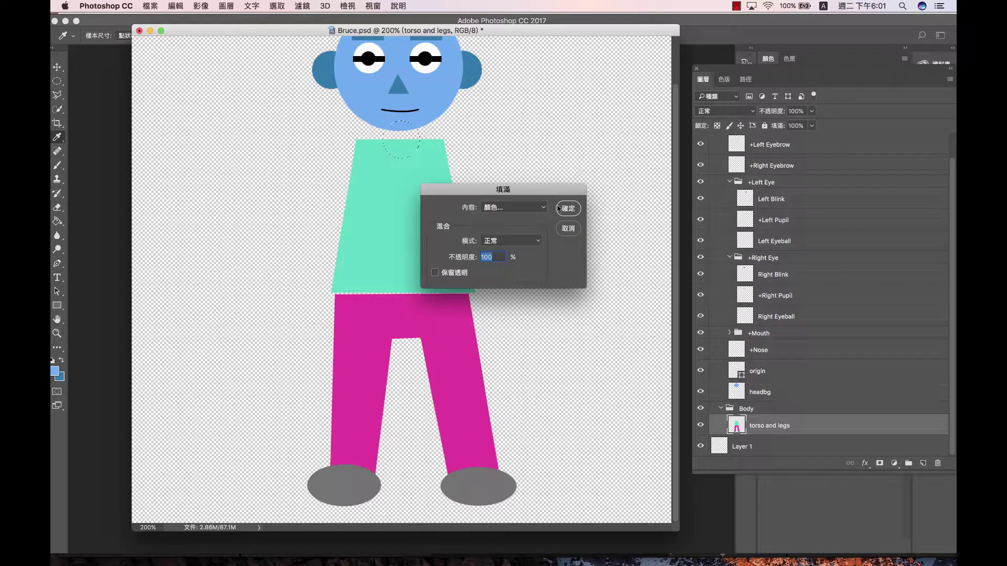
click(541, 208)
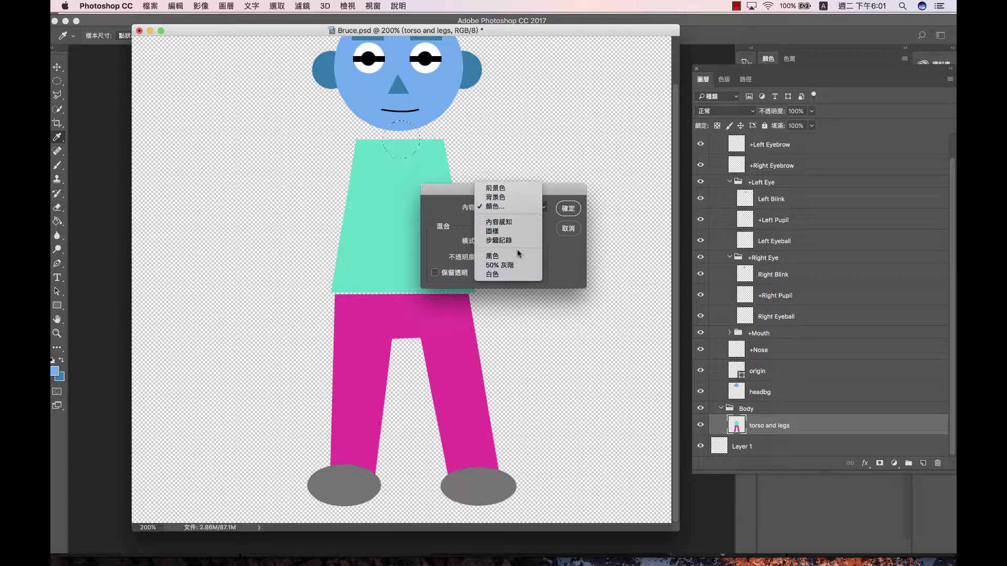
click(511, 188)
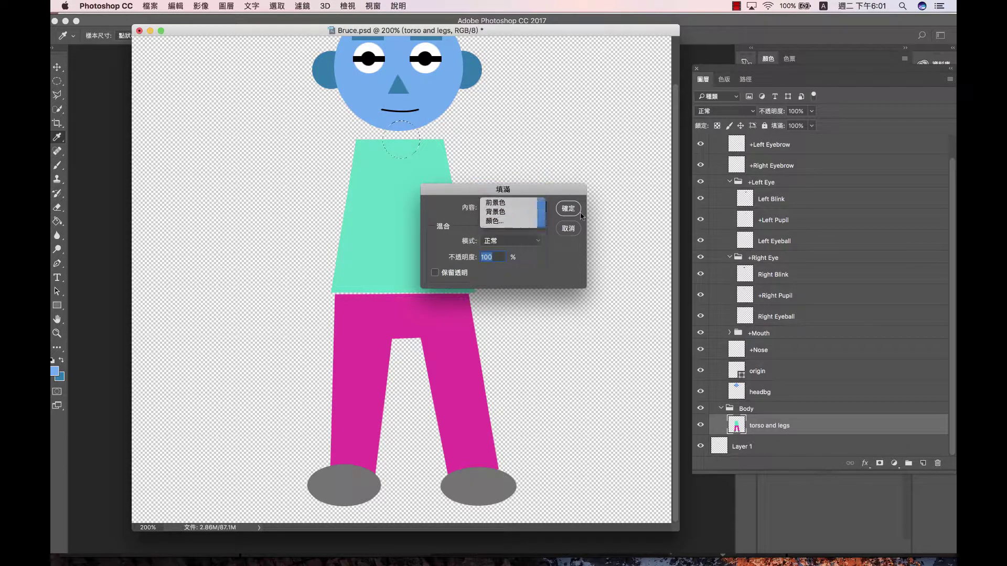
click(568, 209)
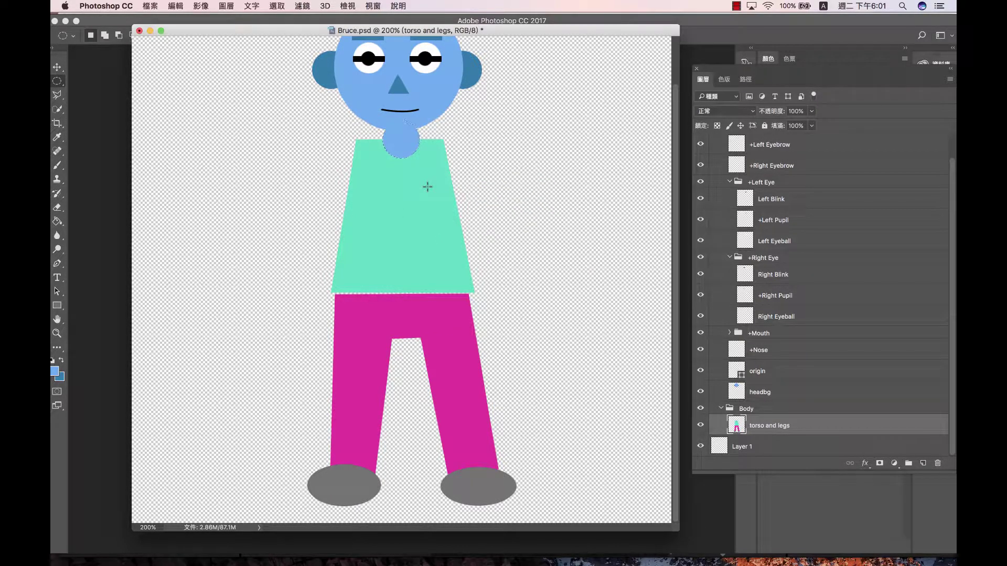